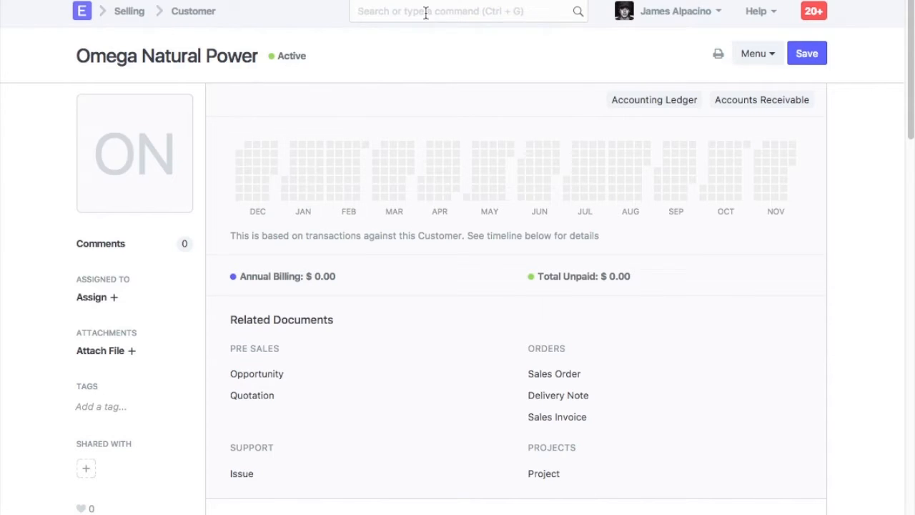
Open Selling Settings, set Customer Naming By to Naming Series, and save the settings.
left_click(424, 10)
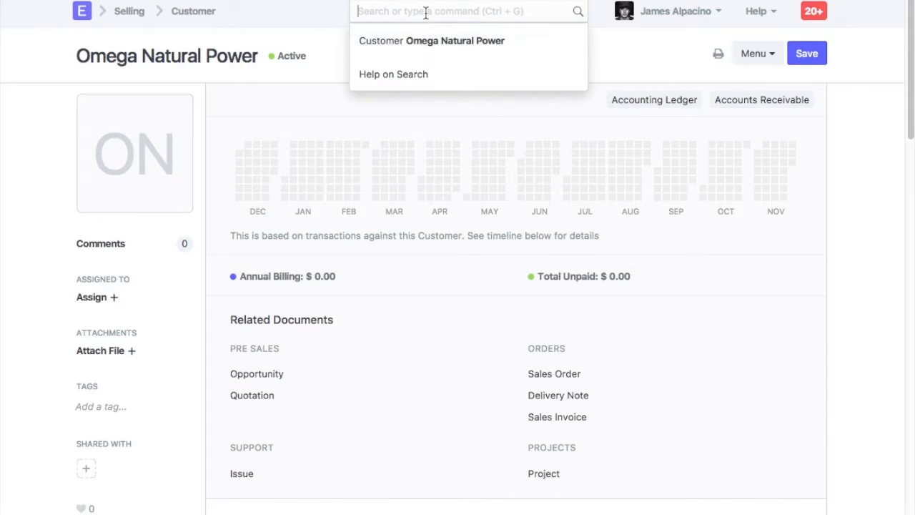
type("selli")
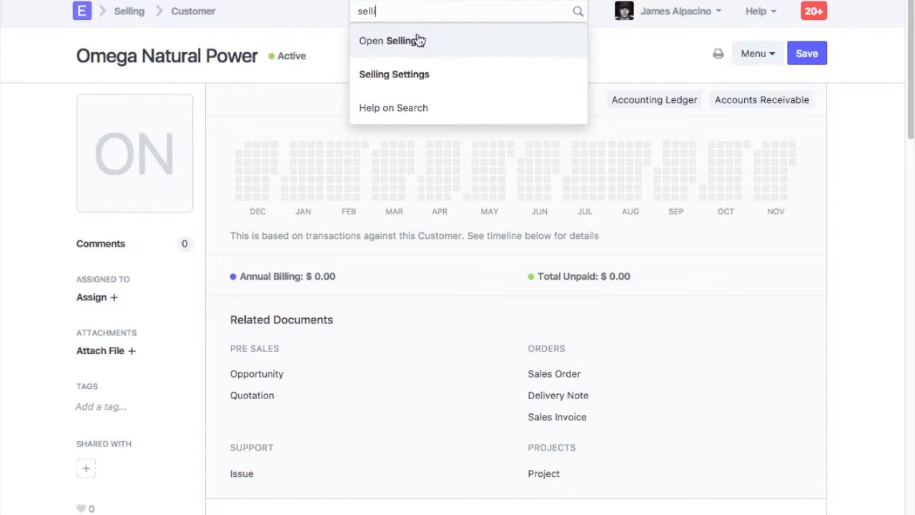
left_click(388, 72)
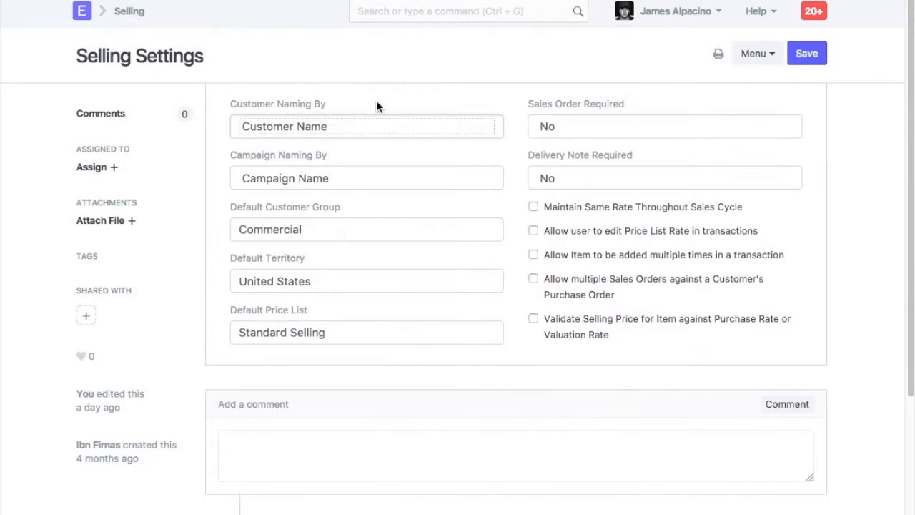
left_click(324, 125)
left_click(308, 160)
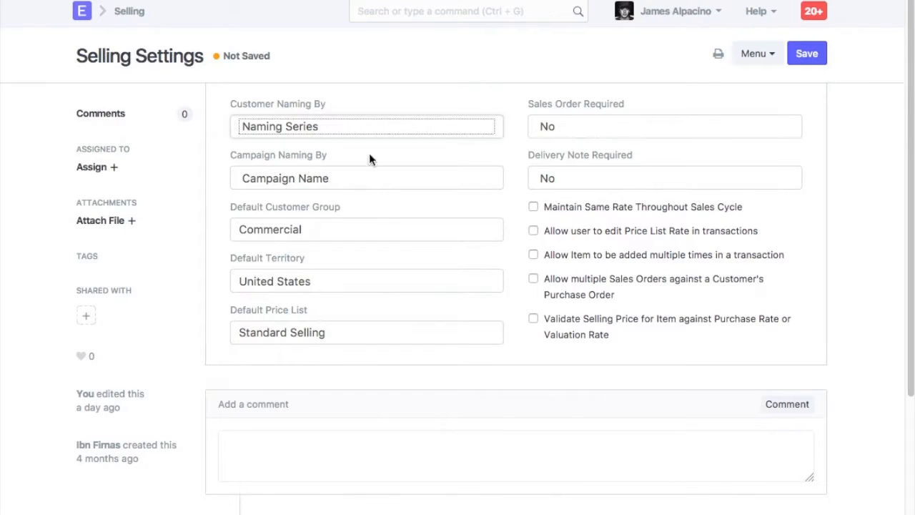
left_click(815, 63)
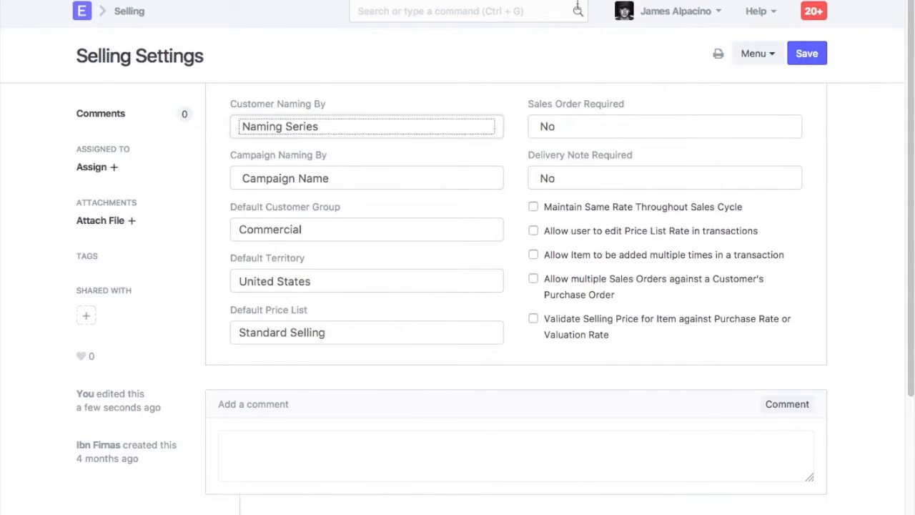
Start a new Customer and select the CUST- naming series.
left_click(561, 0)
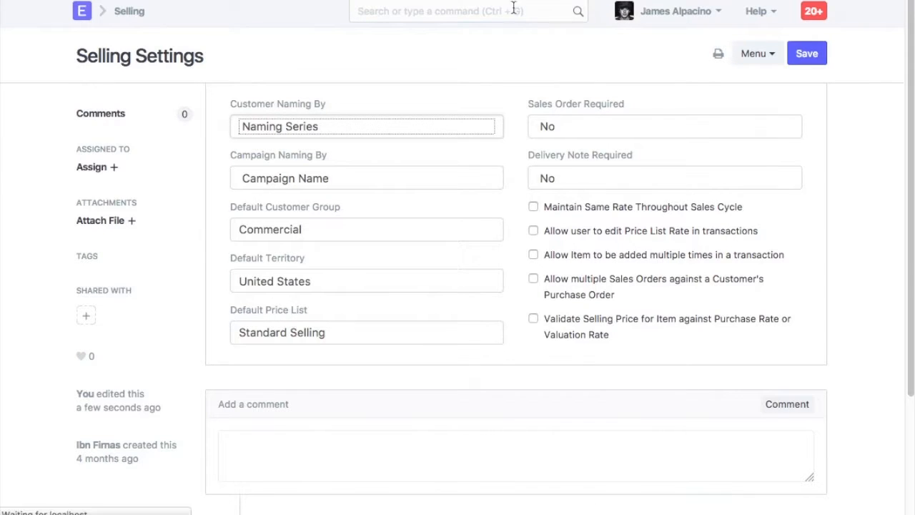
left_click(83, 12)
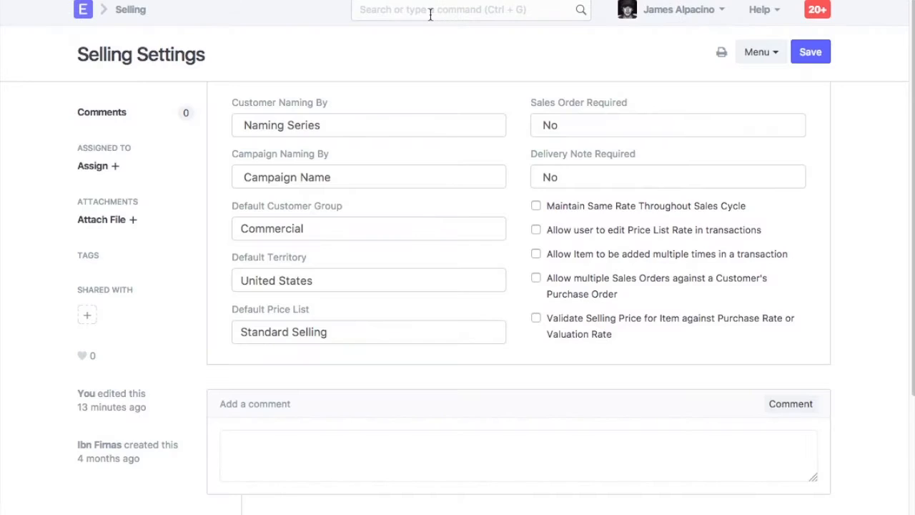
left_click(428, 11)
type("new cu")
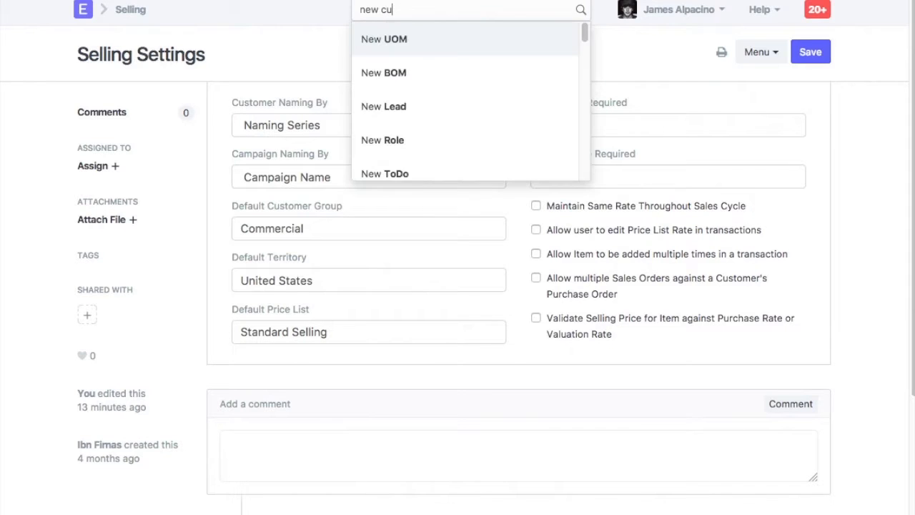
left_click(412, 72)
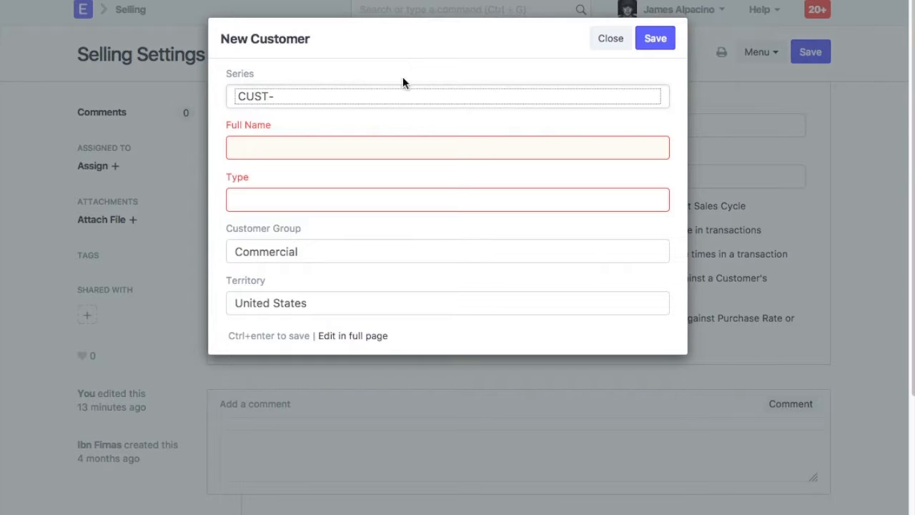
left_click(386, 92)
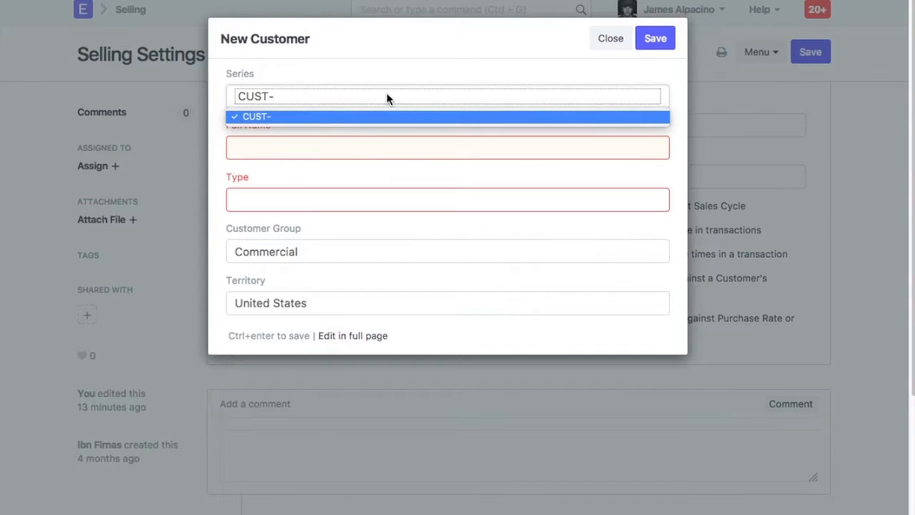
left_click(293, 120)
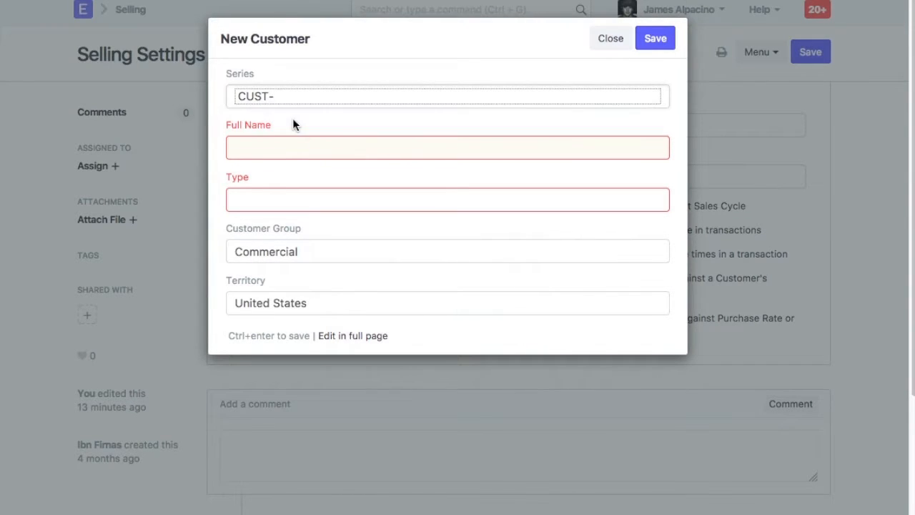
Enter the full name Seagate Technologies, set Type to Company, and save the new customer.
left_click(301, 145)
type("Seagate Technologies")
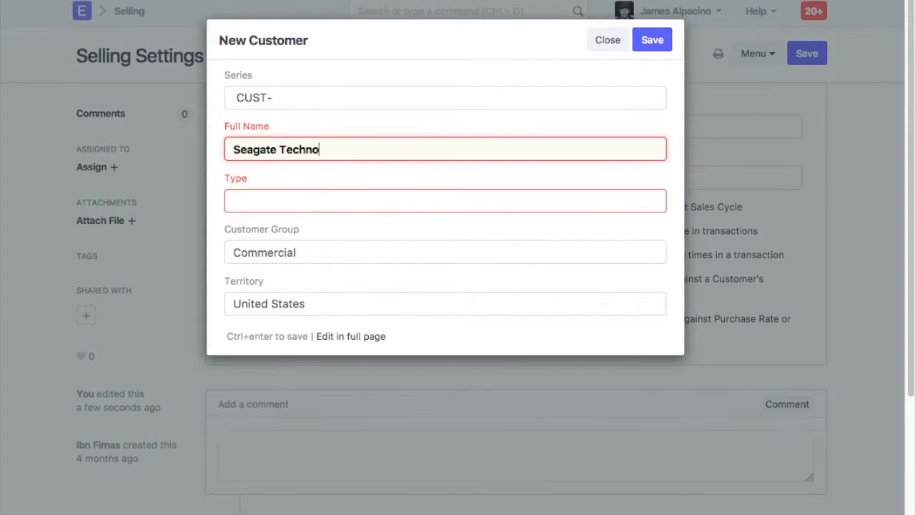
left_click(314, 203)
left_click(314, 230)
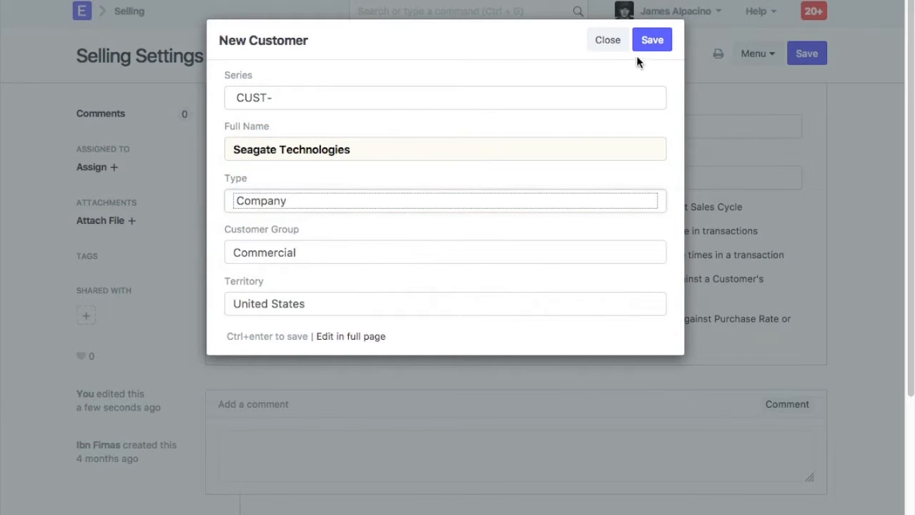
left_click(652, 42)
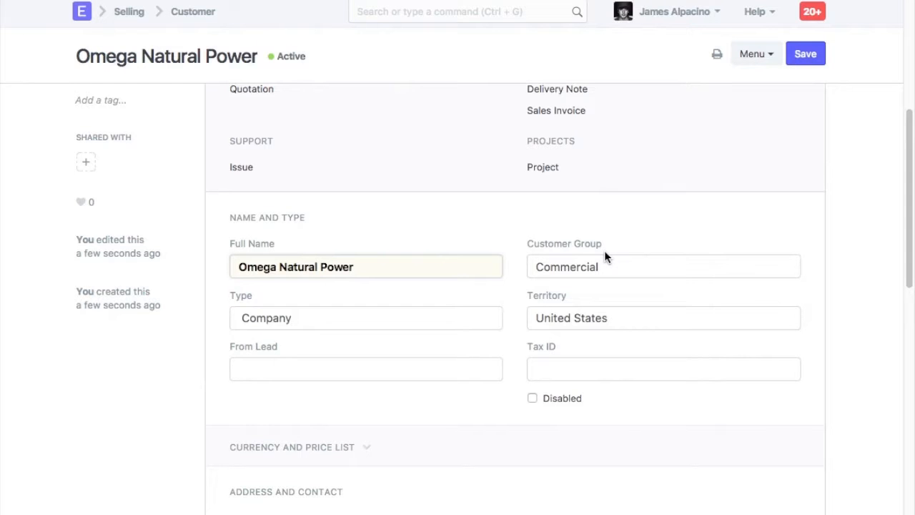
Open a new address for the Omega Natural Power customer and enter the street address lines and city New York.
scroll(605, 257, "down", 3)
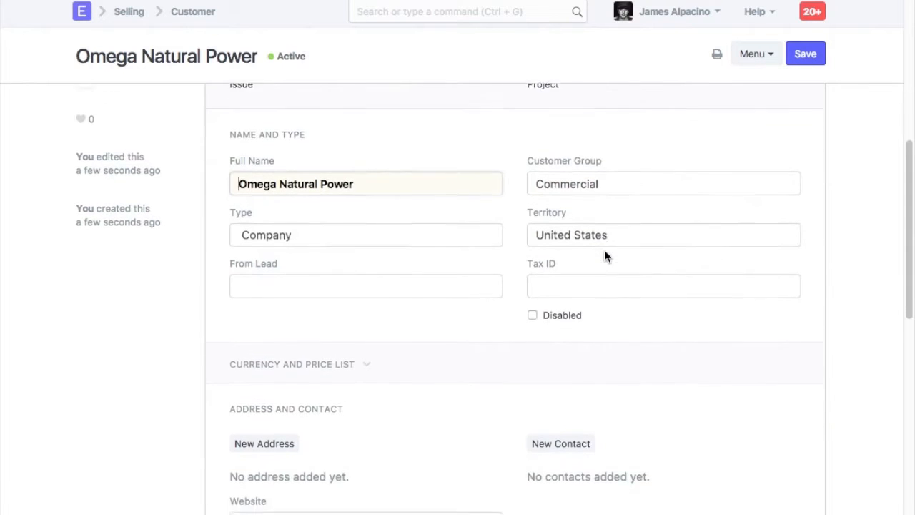
scroll(604, 254, "down", 4)
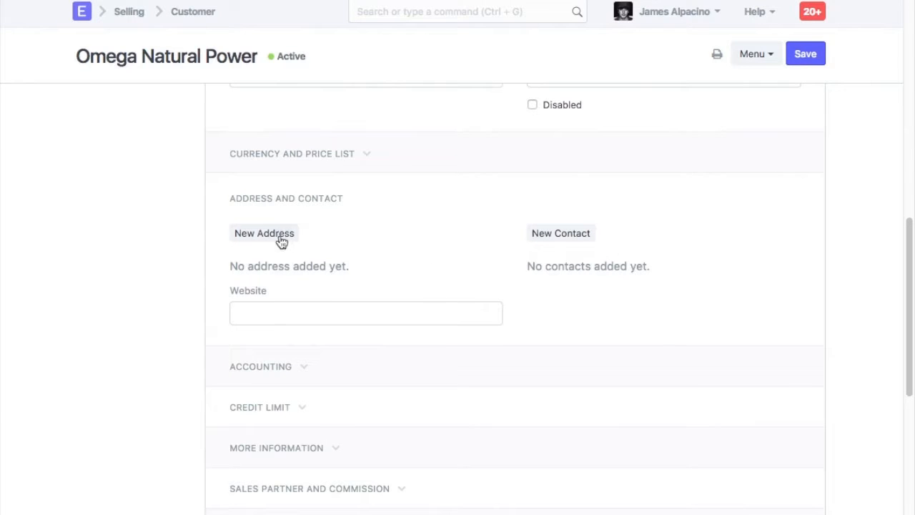
left_click(277, 236)
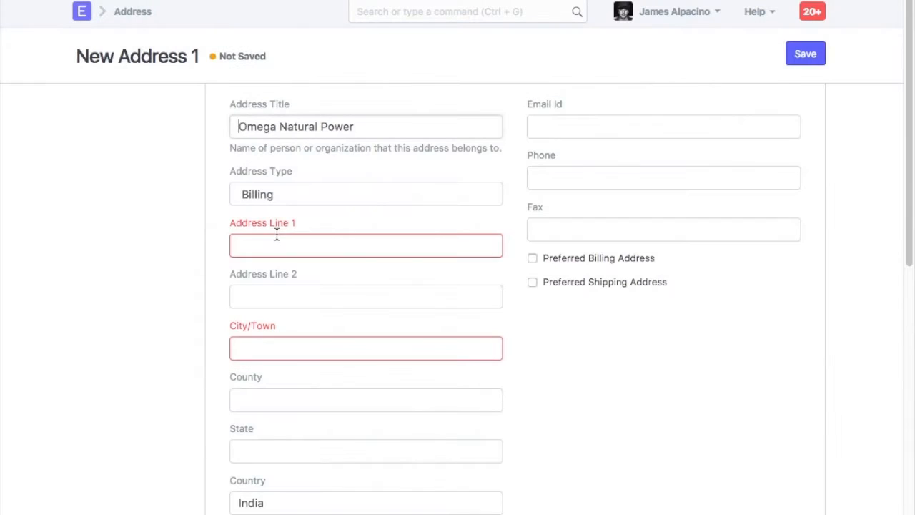
left_click(276, 236)
key("Tab")
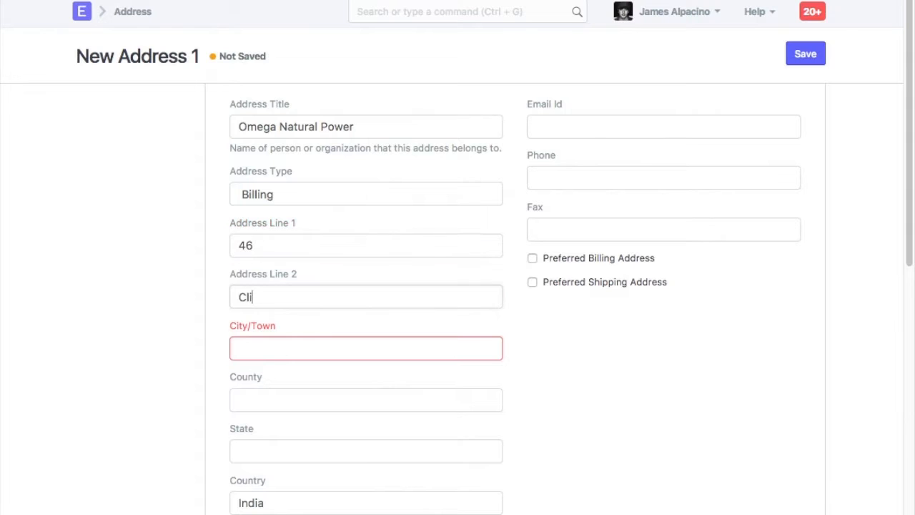
key("Tab")
Set the address country to United States.
key("Tab")
key("Tab")
key("Tab")
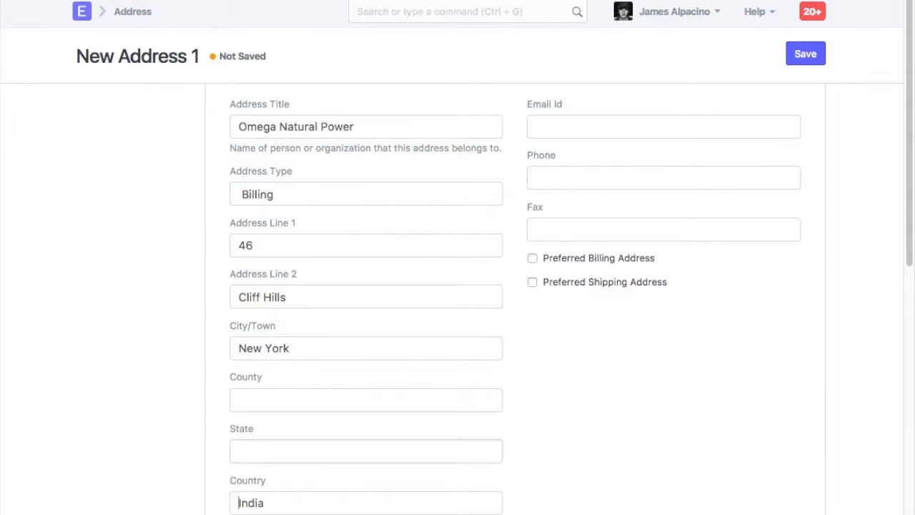
type("Unite")
scroll(366, 321, "down", 3)
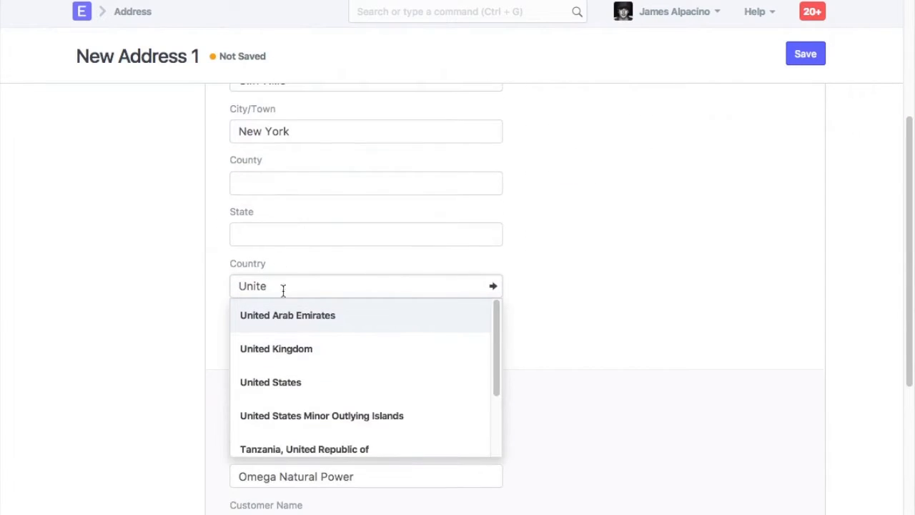
left_click(308, 386)
Mark the address as Preferred Billing Address and save it.
scroll(308, 390, "up", 3)
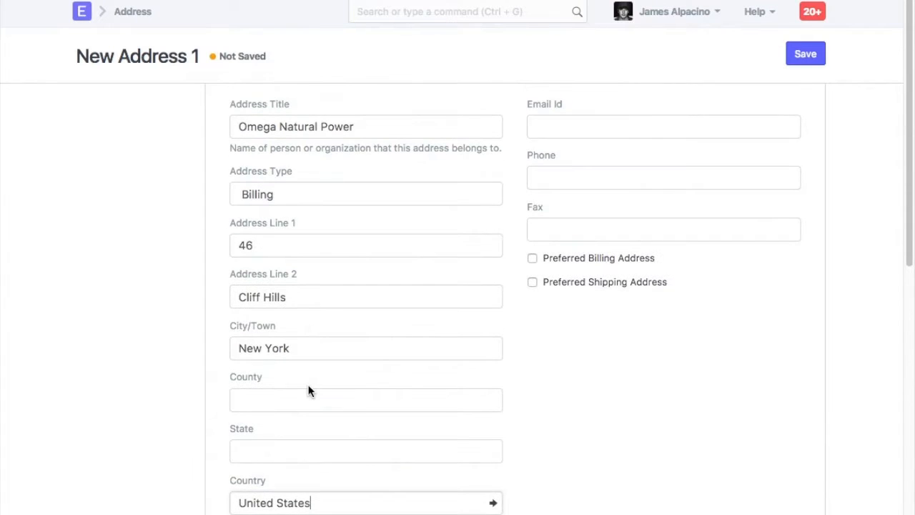
left_click(532, 258)
left_click(814, 61)
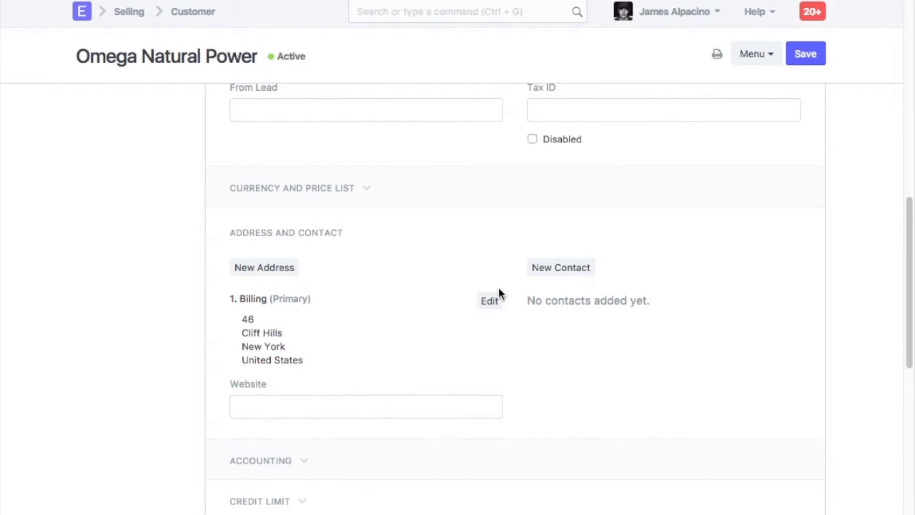
Add a new contact for the customer with the contact's first name, last name and e-mail, and save it.
left_click(551, 271)
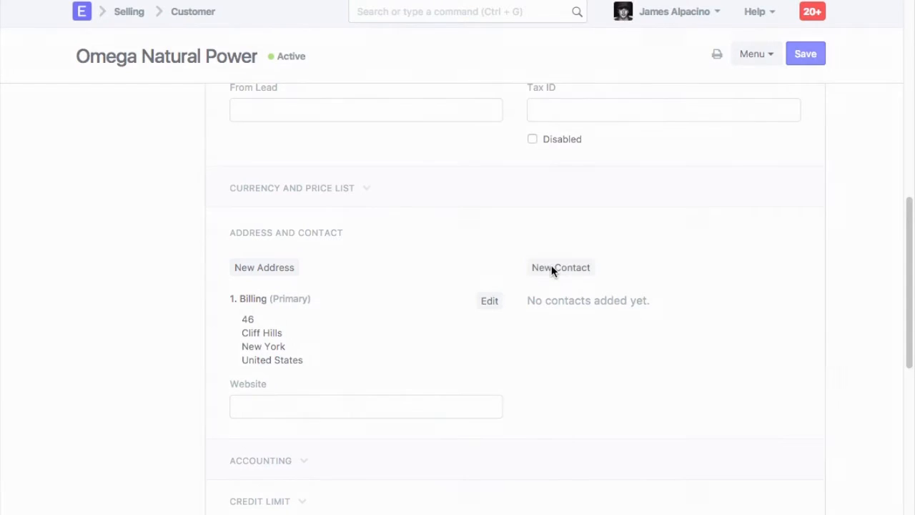
key("Tab")
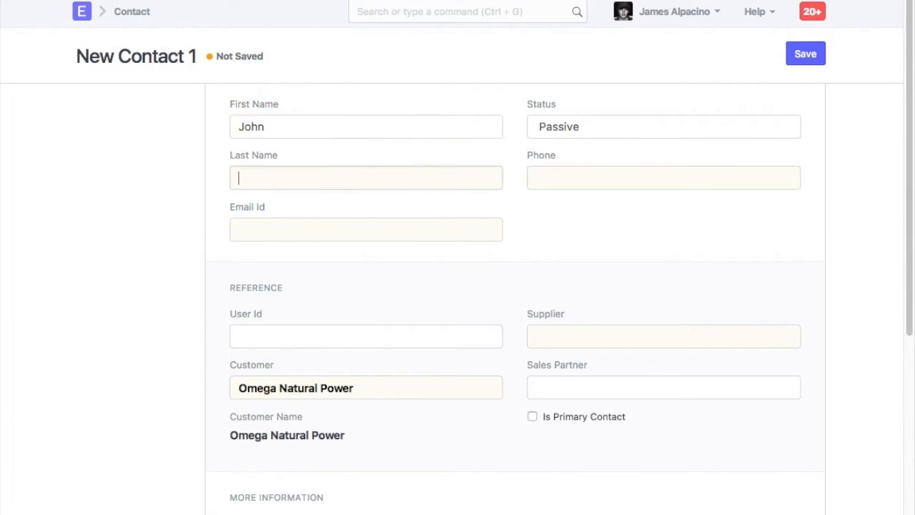
key("Tab")
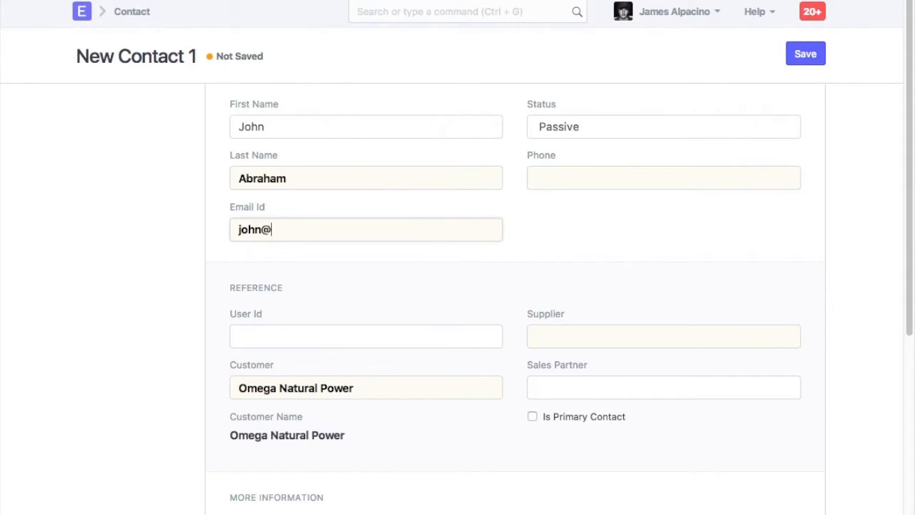
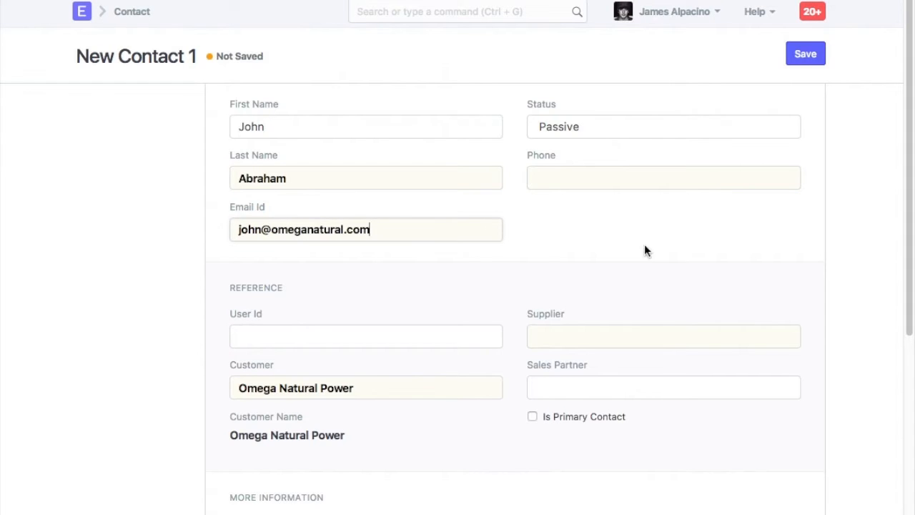
left_click(816, 59)
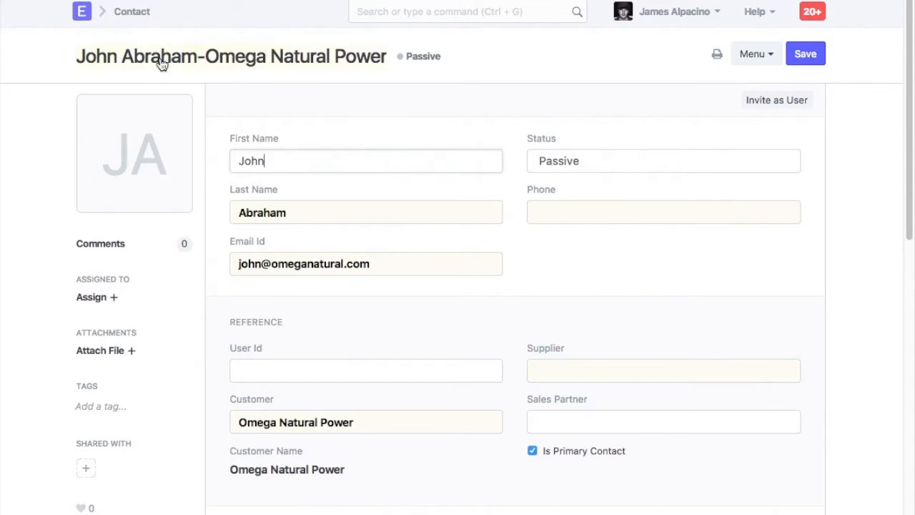
Set the customer's Billing Currency to USD in the Currency and Price List section.
left_click(17, 0)
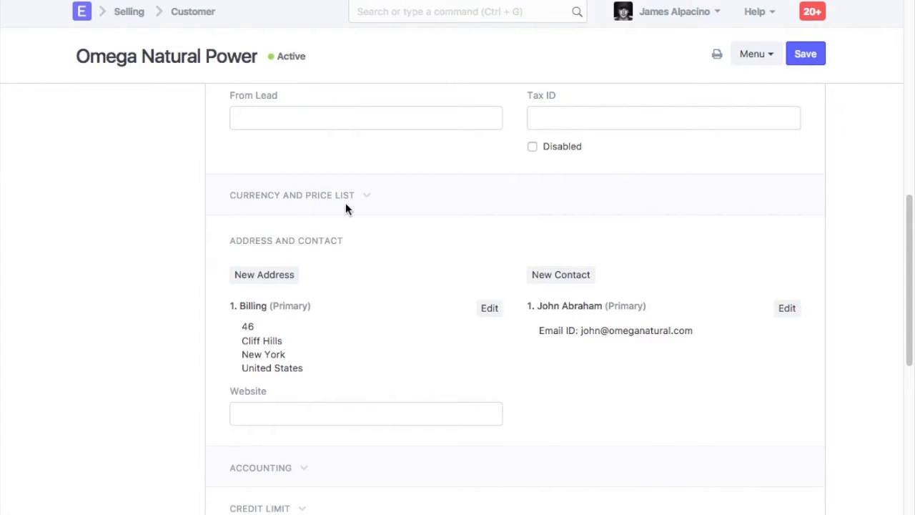
left_click(342, 204)
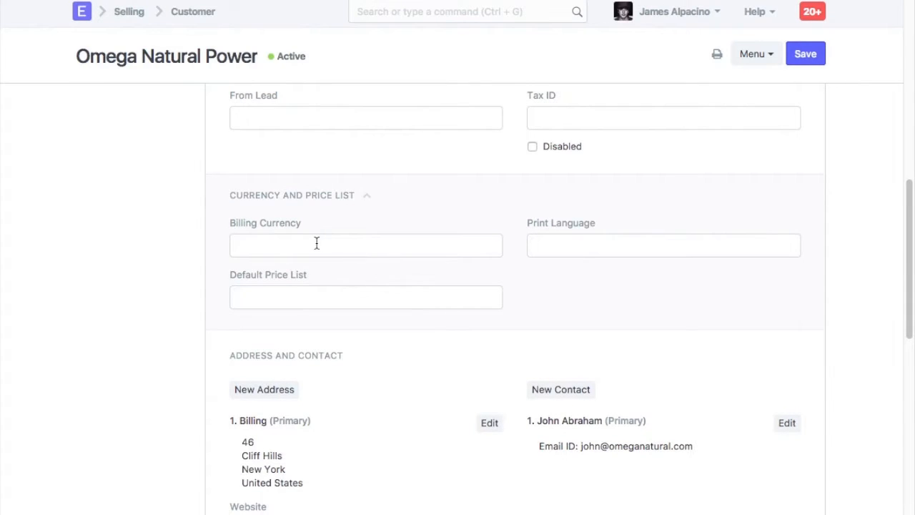
type("usd")
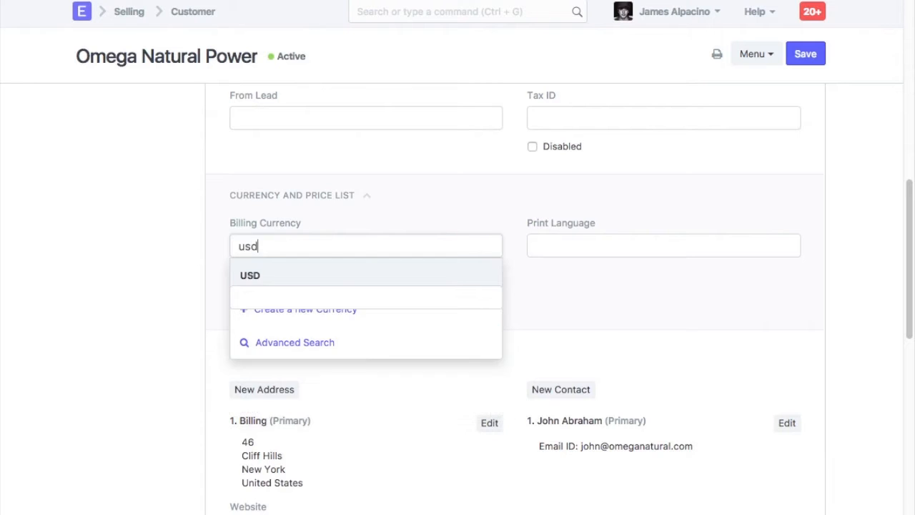
left_click(322, 277)
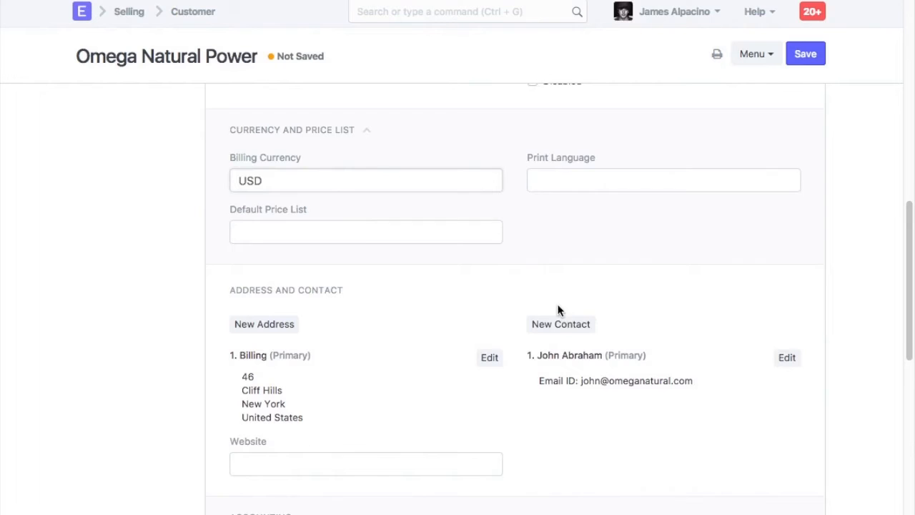
Expand the customer's Accounting section for receivable accounts.
scroll(558, 310, "down", 3)
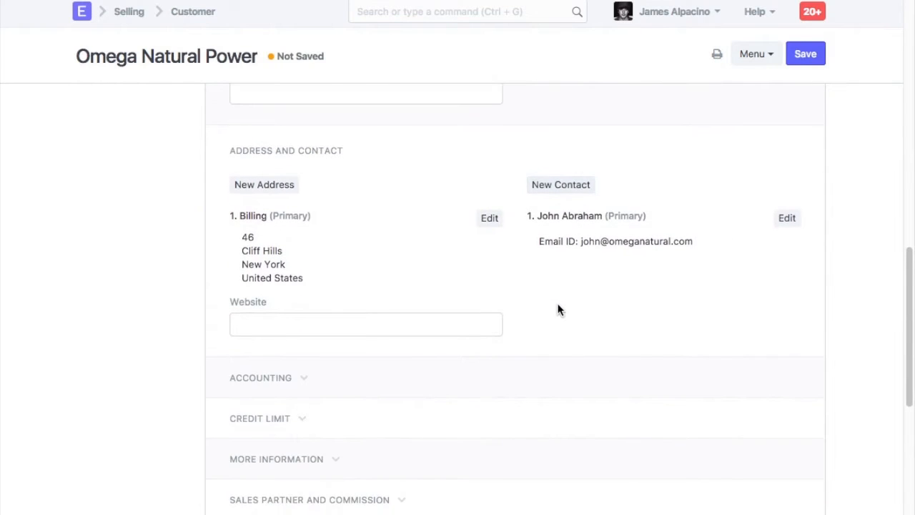
scroll(558, 310, "down", 3)
left_click(284, 246)
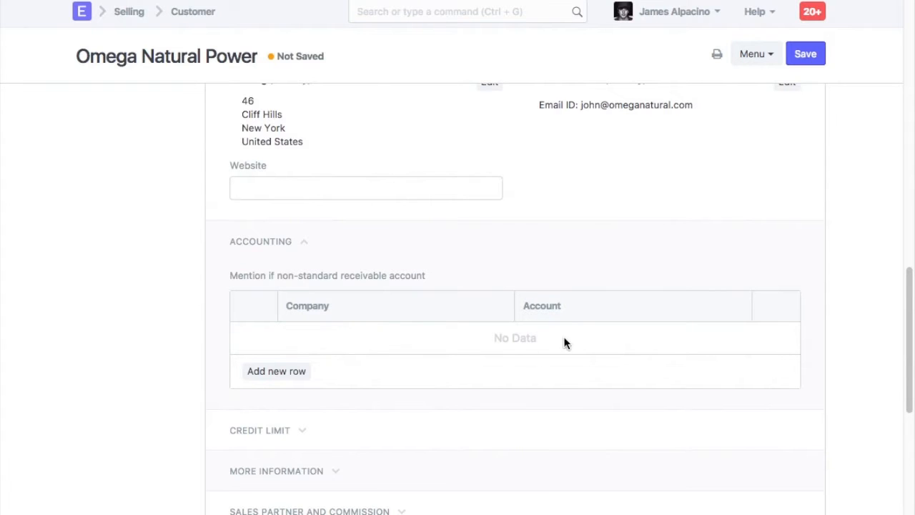
Open the Rio Solutions company record and examine its default receivable account settings.
left_click(434, 15)
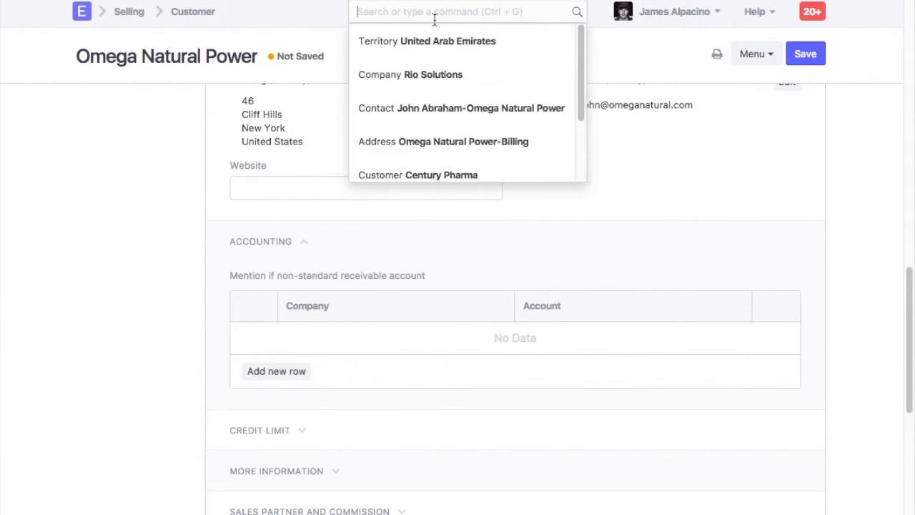
type("rio in com")
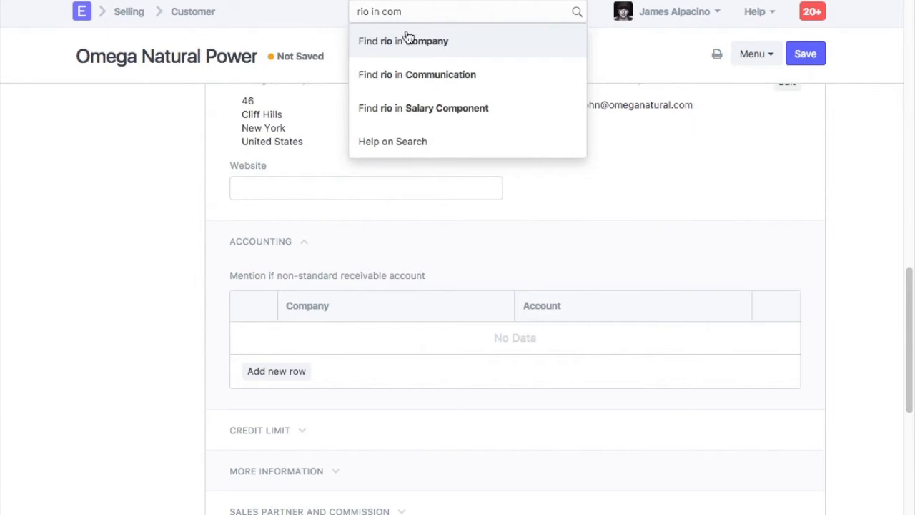
left_click(403, 40)
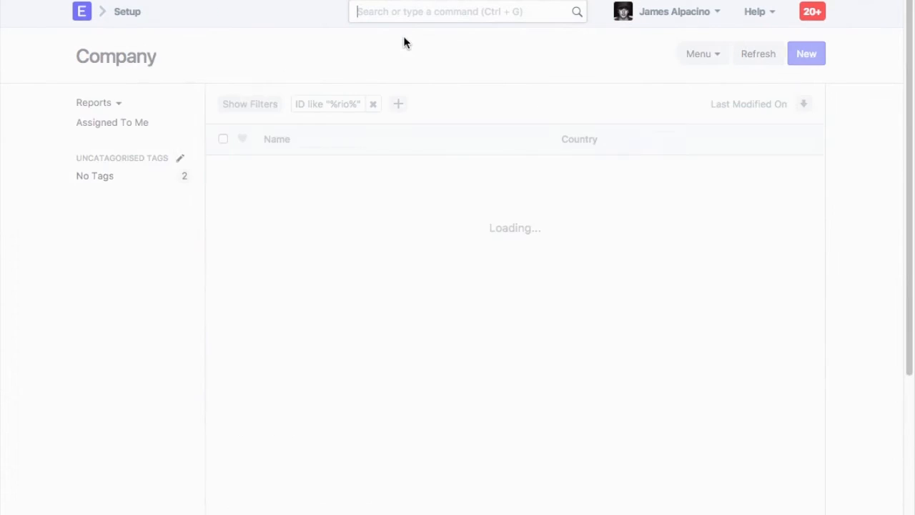
left_click(298, 170)
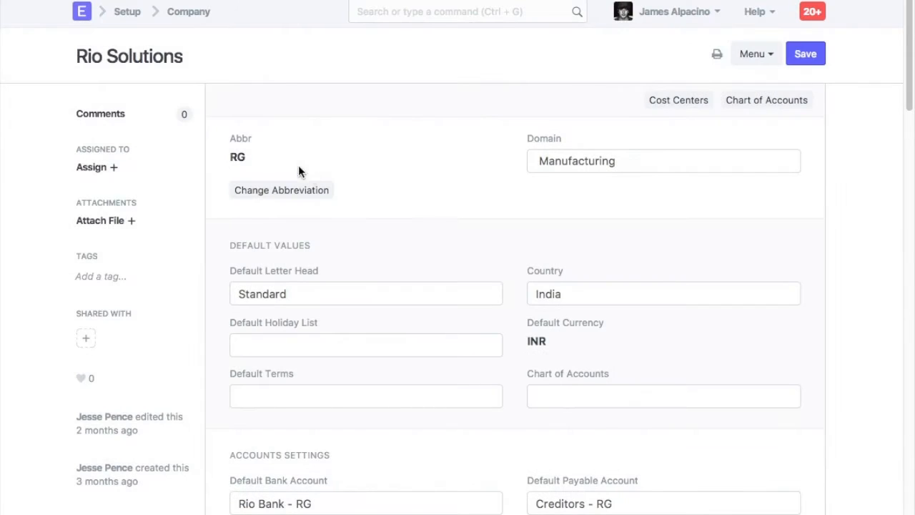
scroll(536, 291, "down", 3)
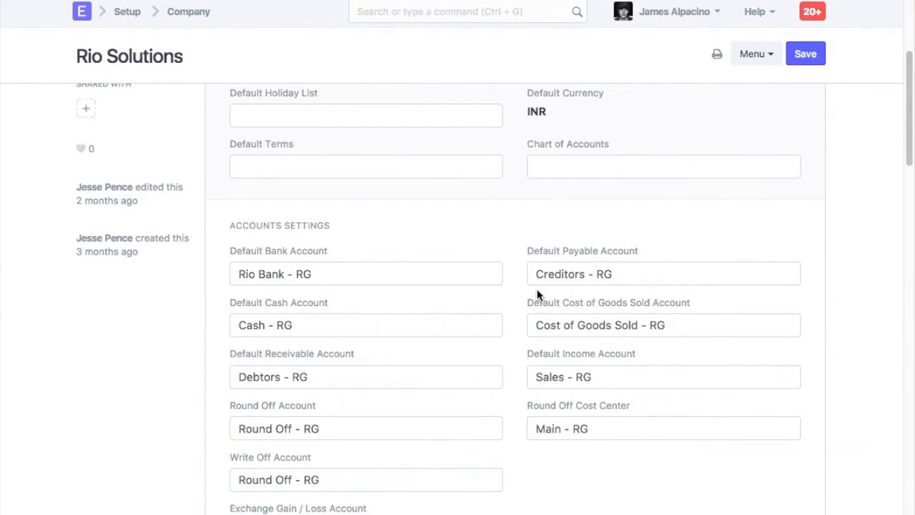
scroll(537, 295, "down", 2)
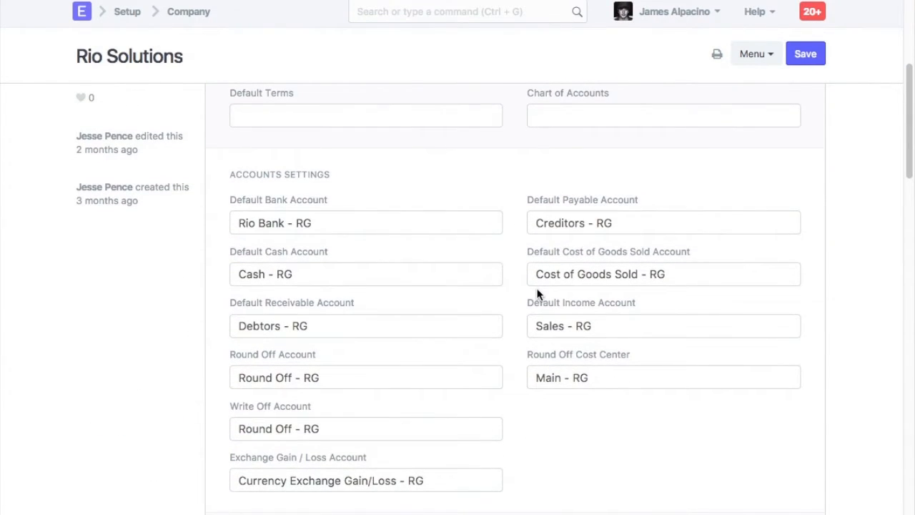
left_click_drag(353, 326, 238, 325)
left_click(337, 322)
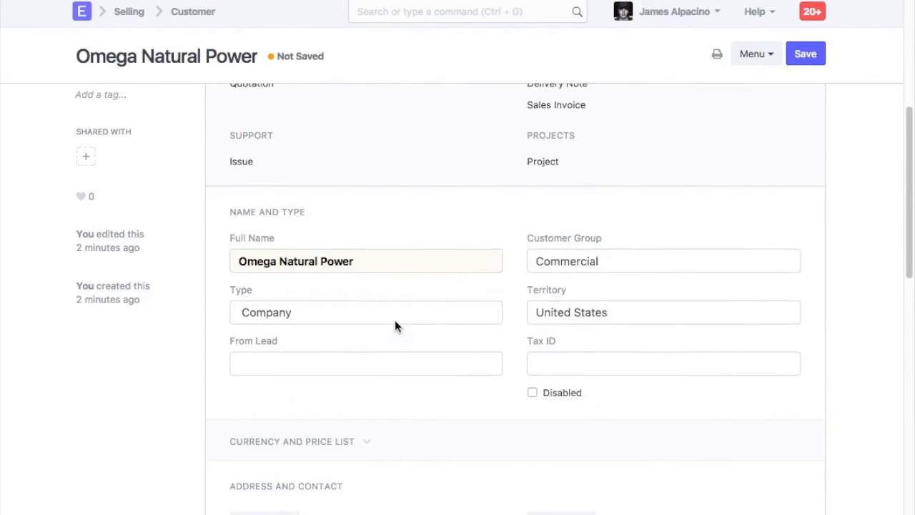
Set the customer's credit terms to Fixed Days with 30 credit days and a 50,000 credit limit.
scroll(394, 320, "down", 3)
scroll(394, 327, "down", 8)
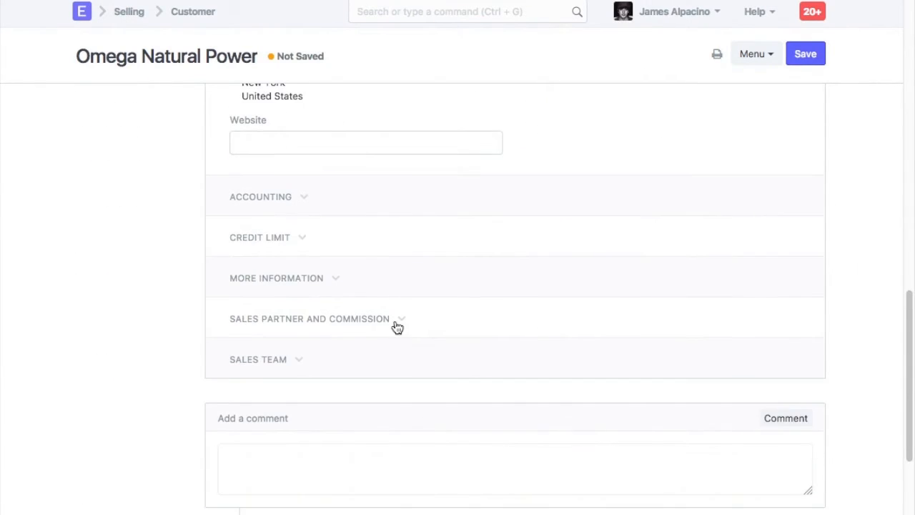
left_click(242, 238)
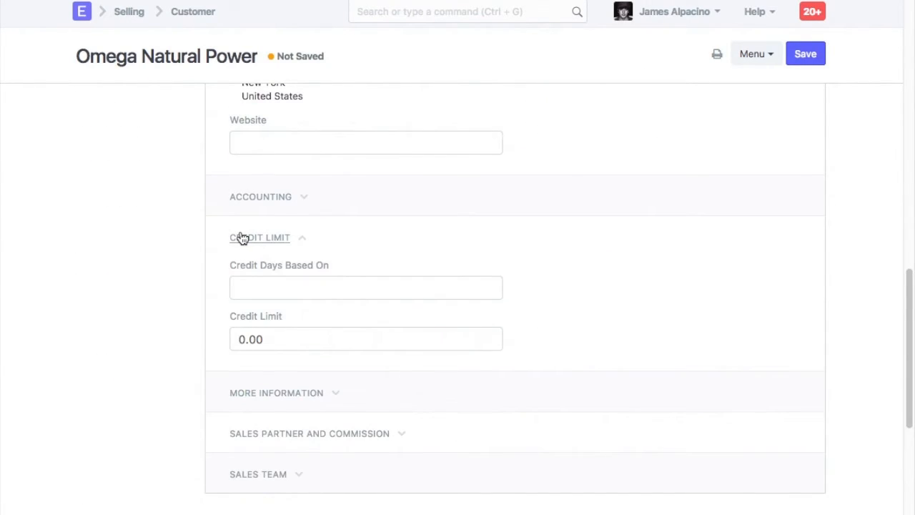
left_click(270, 288)
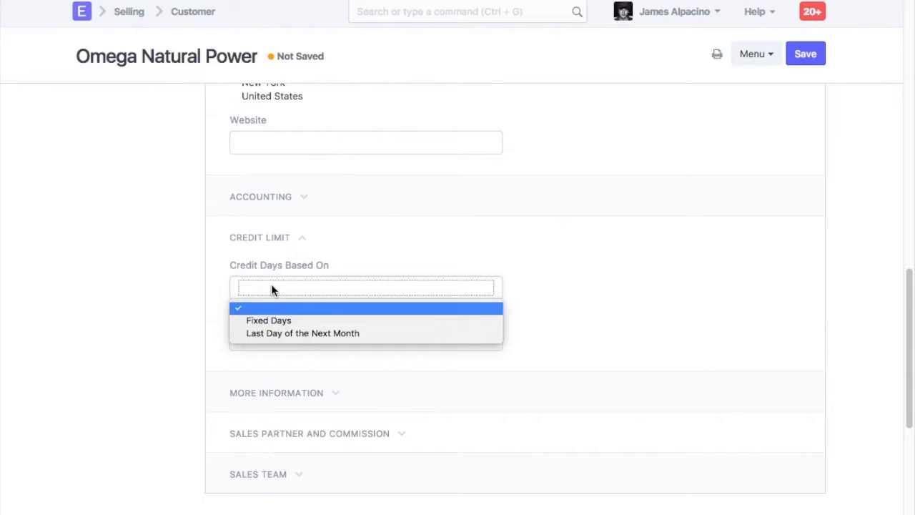
left_click(279, 322)
type("30")
left_click(284, 398)
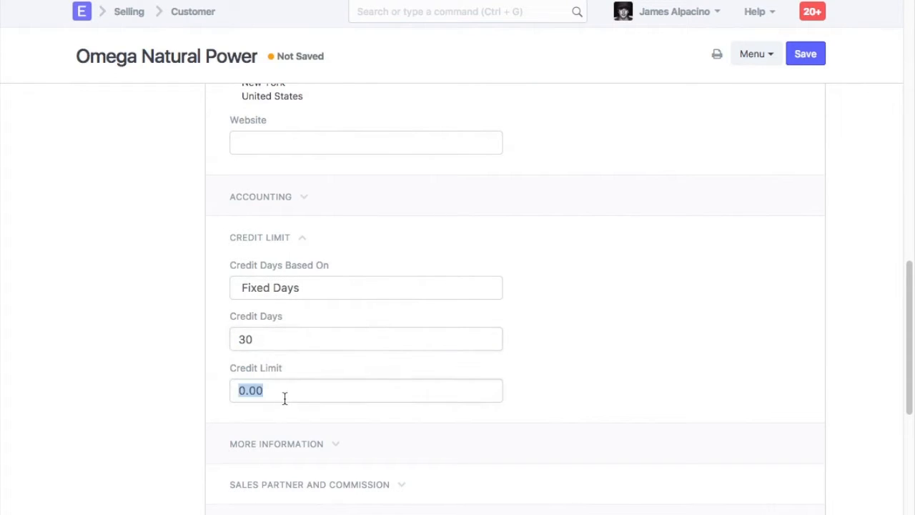
type("50,000")
left_click(299, 412)
Add a sales team row assigning a sales person to the customer, and save the customer.
scroll(299, 413, "down", 2)
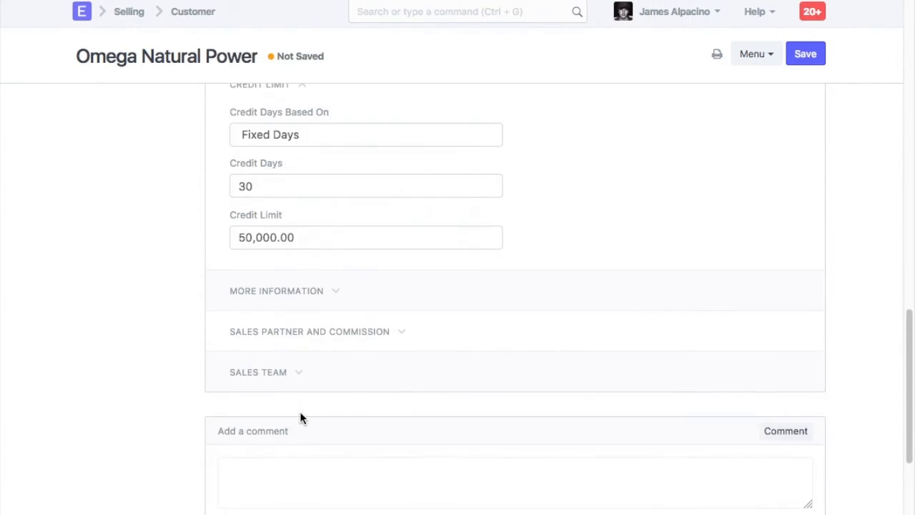
left_click(285, 305)
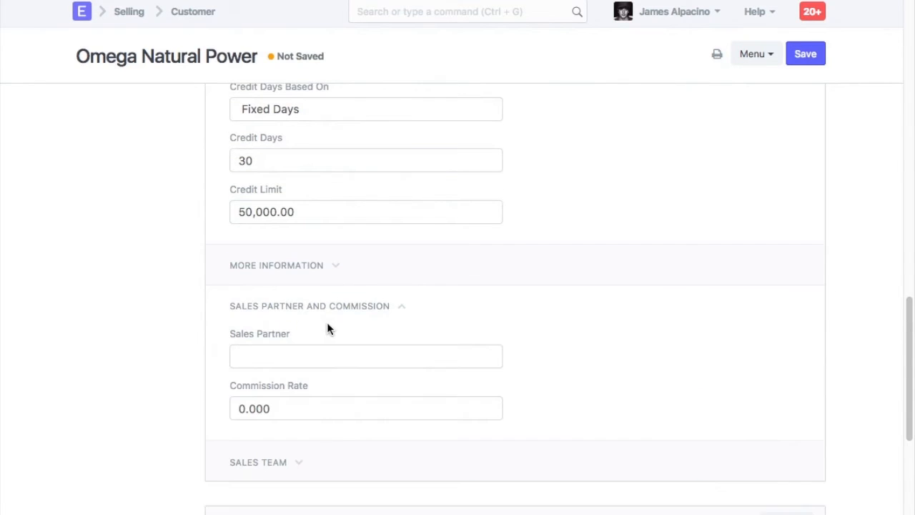
scroll(326, 329, "down", 2)
left_click(265, 310)
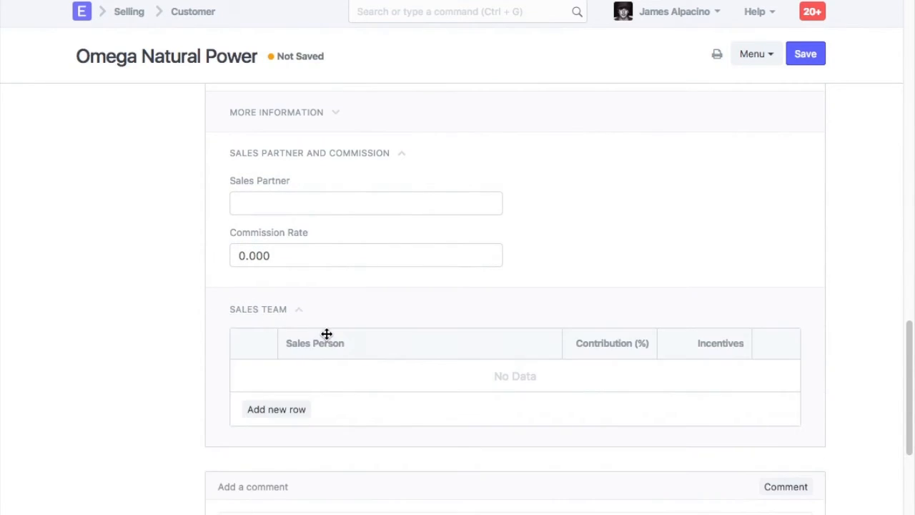
left_click(300, 348)
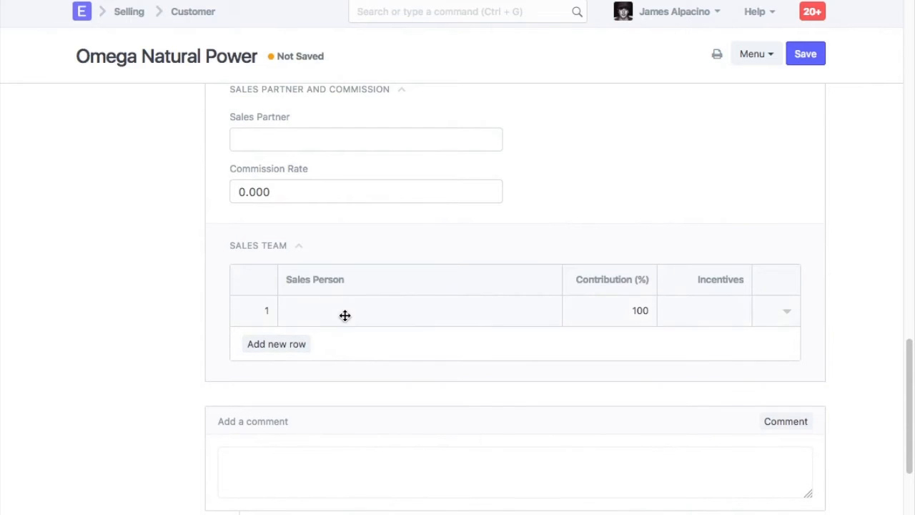
left_click(344, 313)
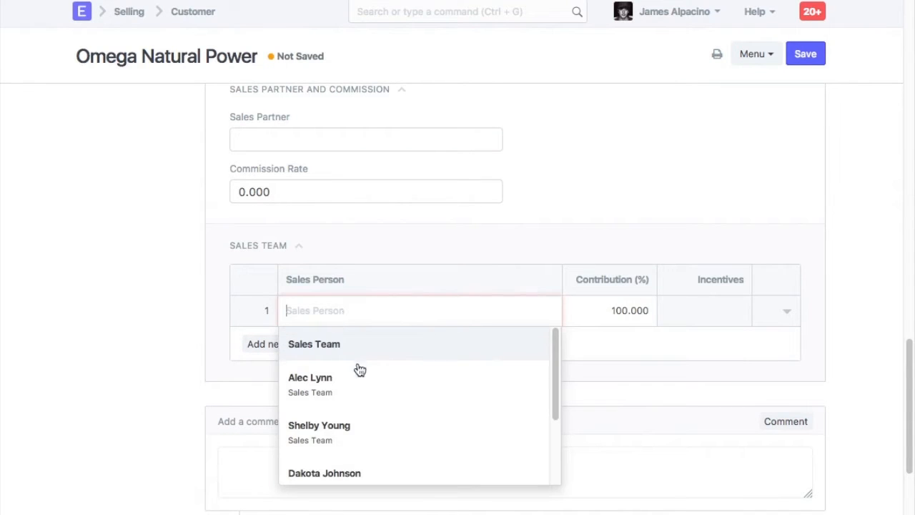
left_click(353, 385)
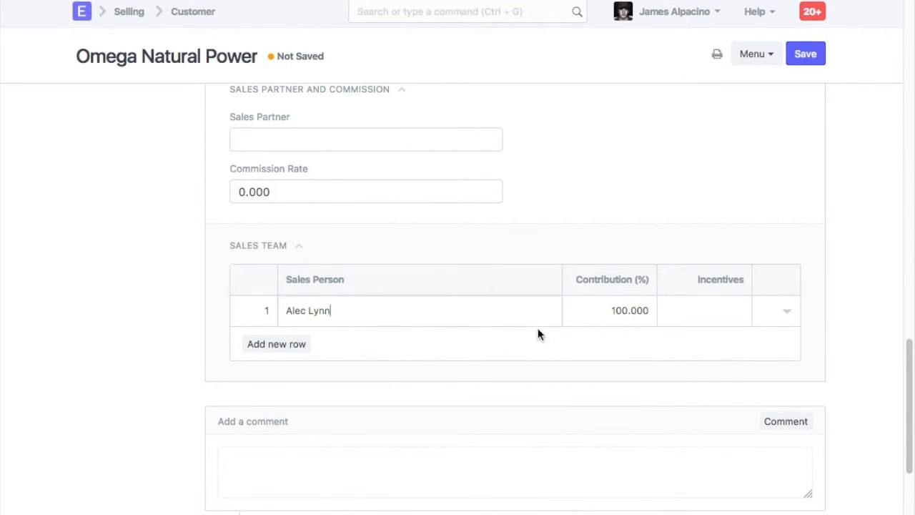
left_click(813, 55)
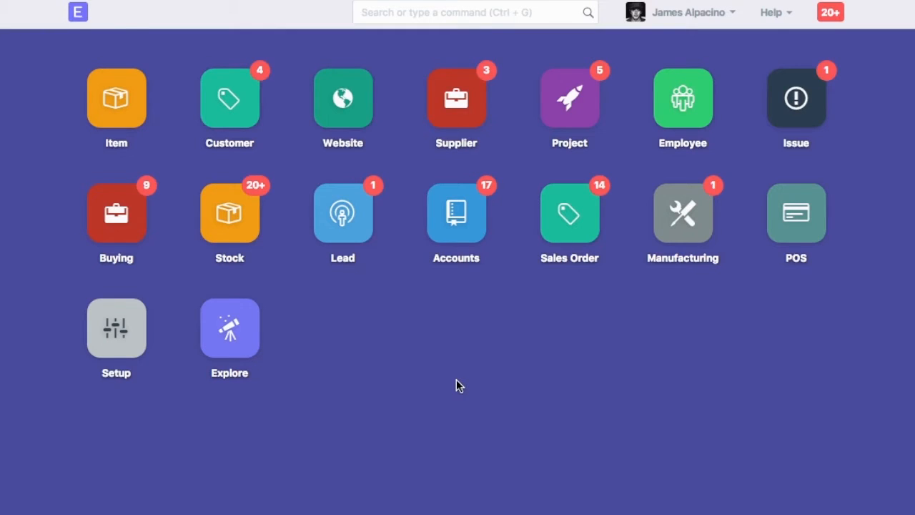
Create a new supplier named Kemps Corner with Supplier Type Services.
left_click(473, 16)
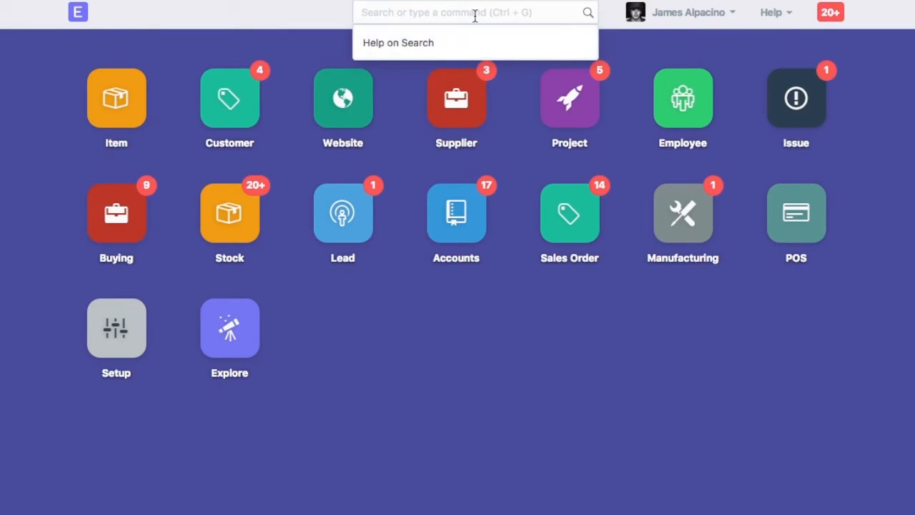
type("new su")
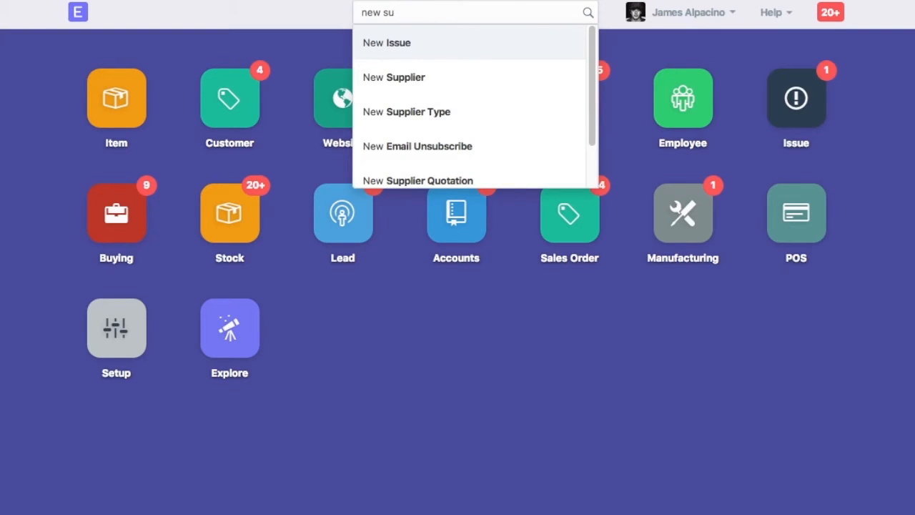
left_click(422, 79)
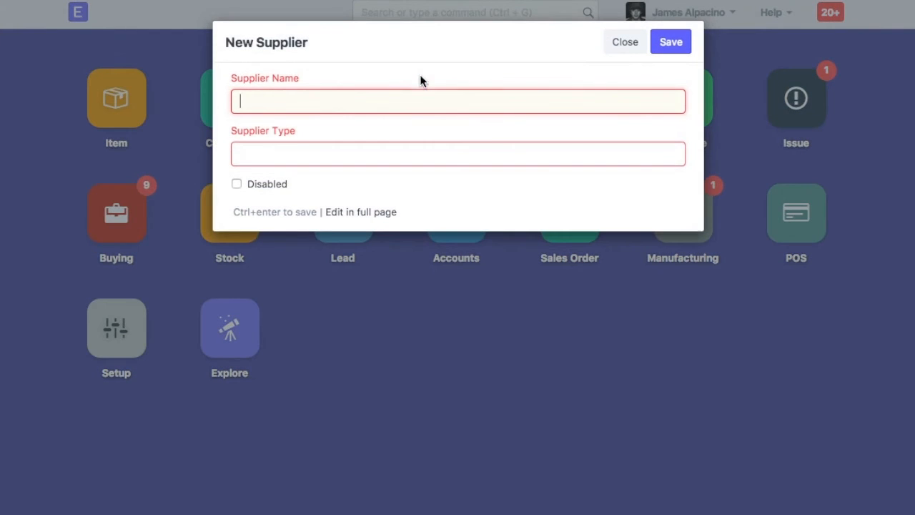
type("Kemps Corne")
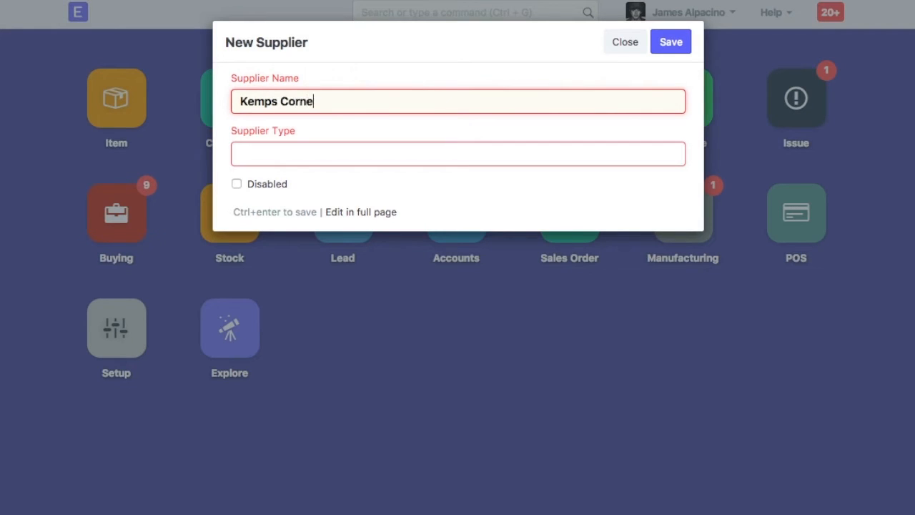
type("r")
key("Tab")
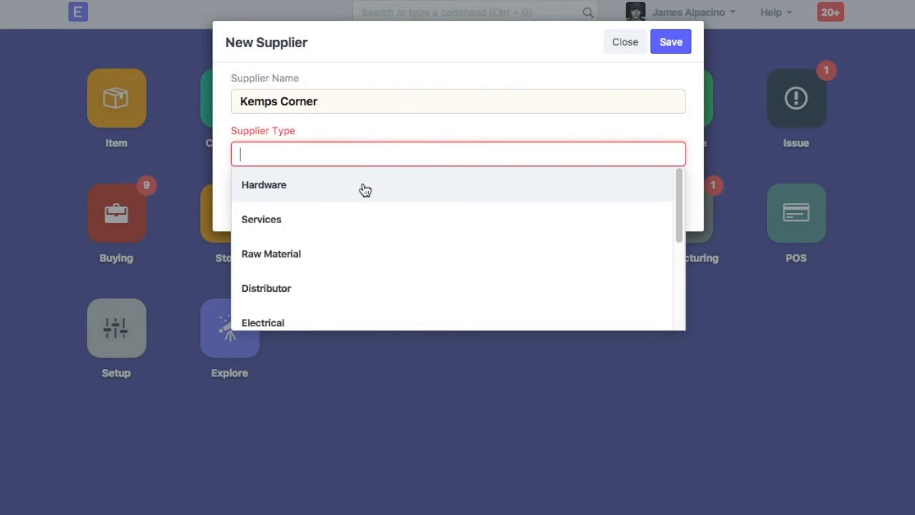
left_click(357, 221)
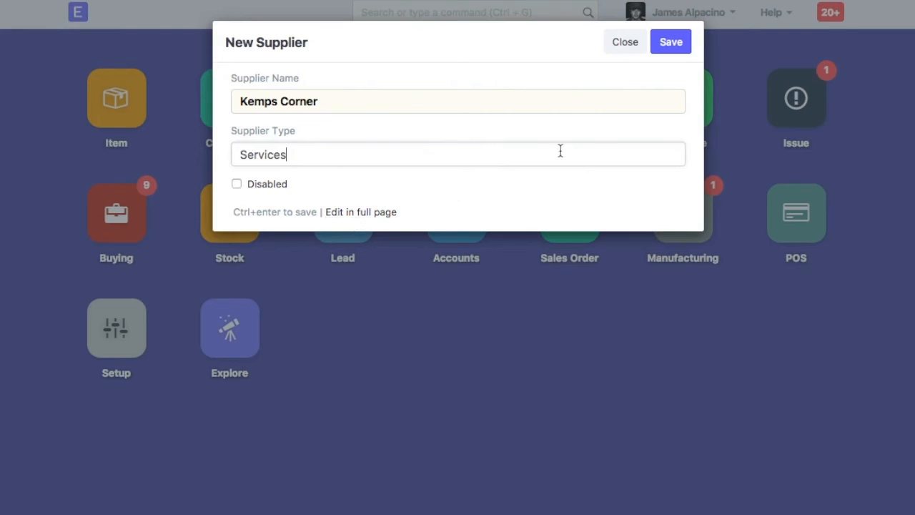
left_click(668, 45)
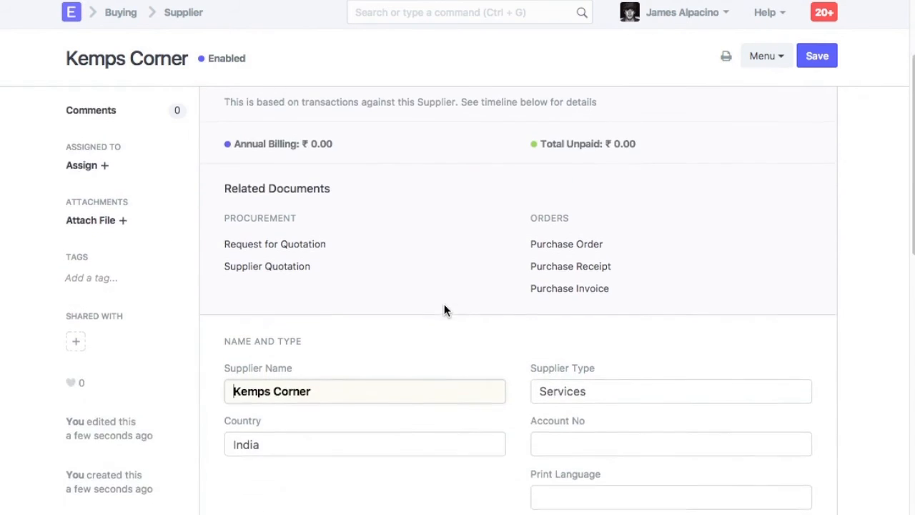
Review the supplier's currency, price list, payable accounts and more information sections.
scroll(444, 311, "down", 3)
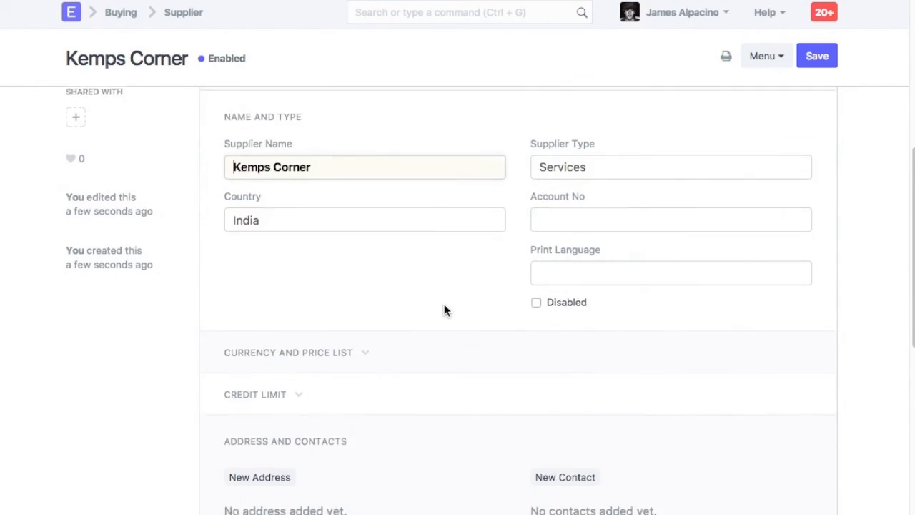
left_click(351, 337)
scroll(416, 258, "down", 1)
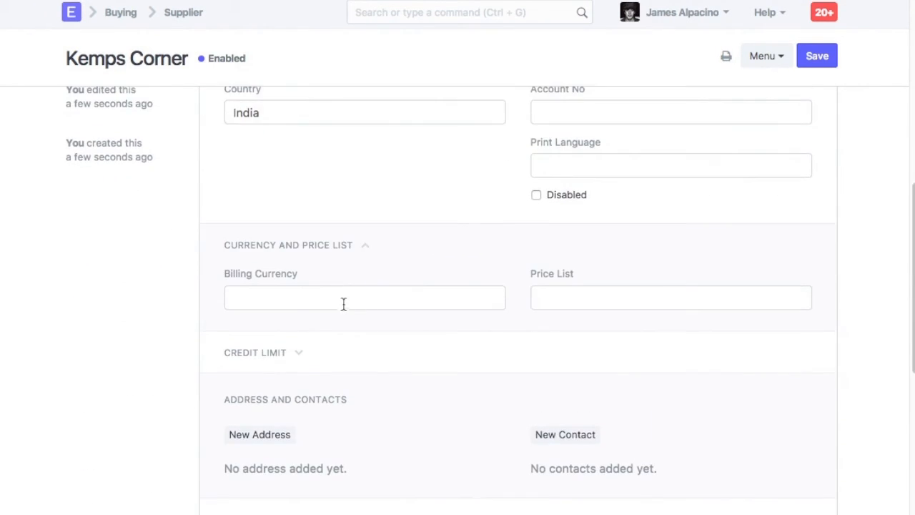
scroll(484, 308, "down", 2)
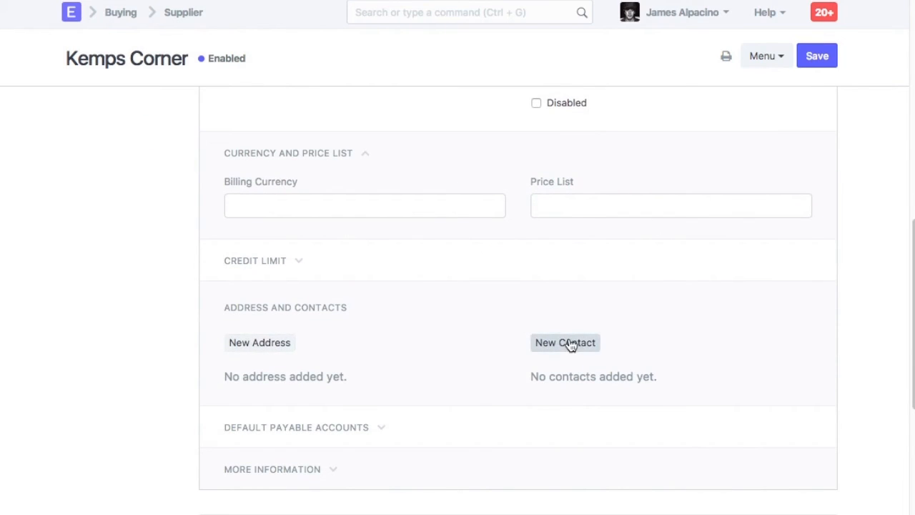
scroll(429, 365, "down", 1)
left_click(337, 389)
scroll(403, 355, "down", 5)
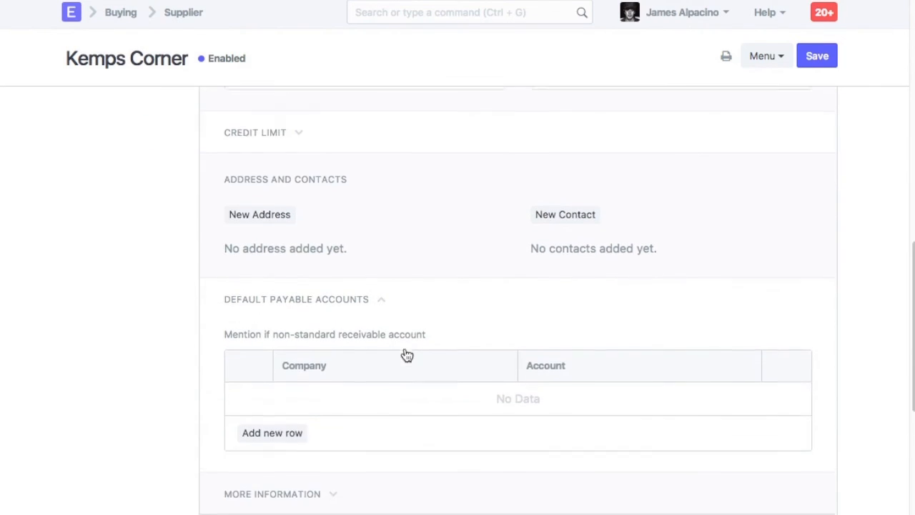
left_click(301, 306)
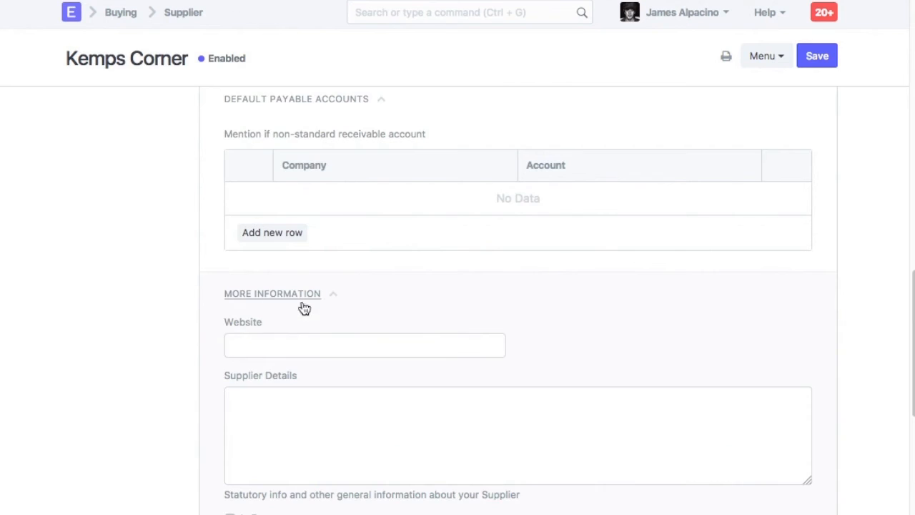
scroll(404, 307, "up", 8)
scroll(406, 307, "up", 6)
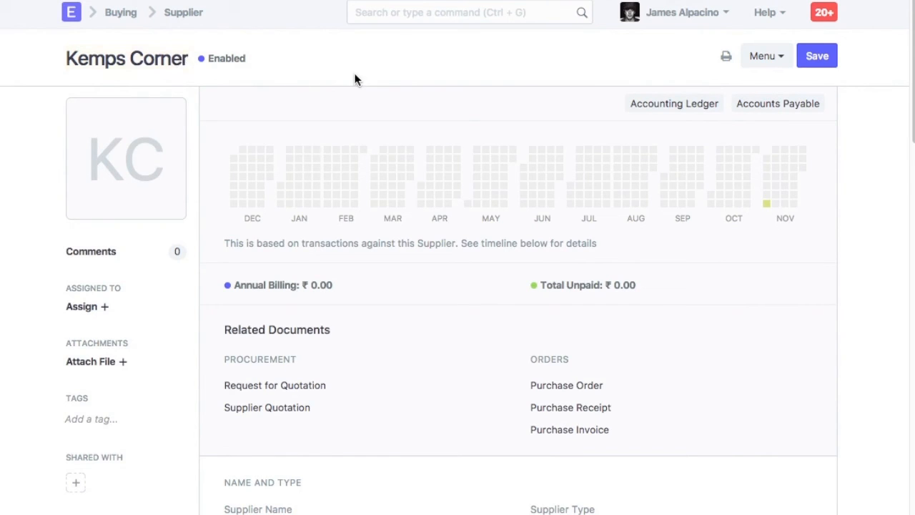
Set Supplier Naming By to Naming Series in Buying Settings and save.
left_click(443, 14)
type("buyin")
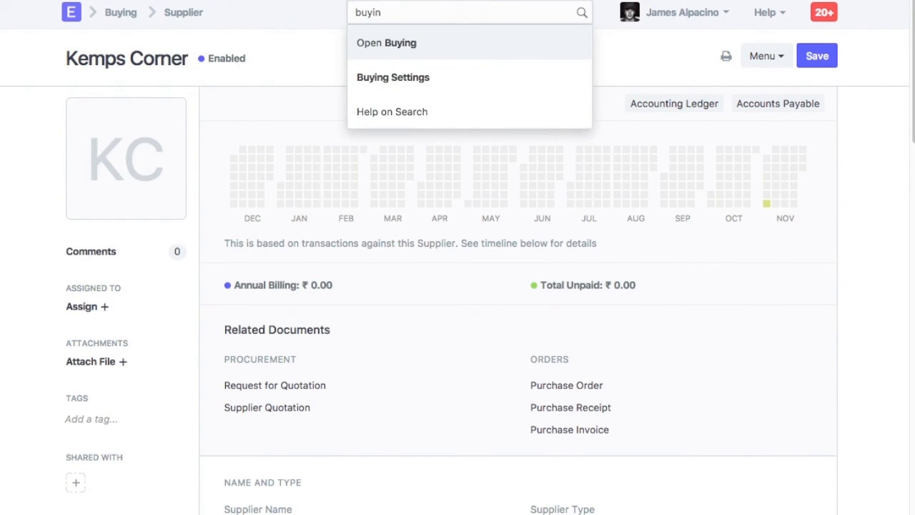
left_click(394, 77)
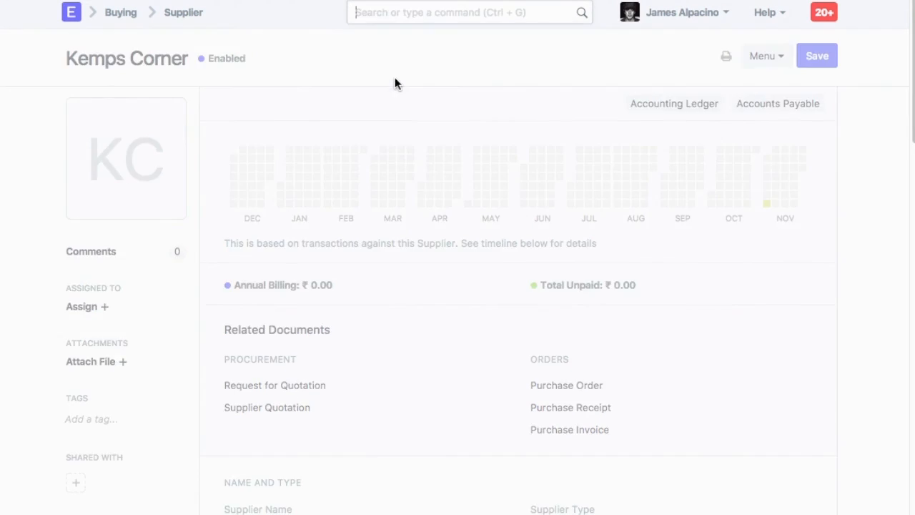
left_click(342, 131)
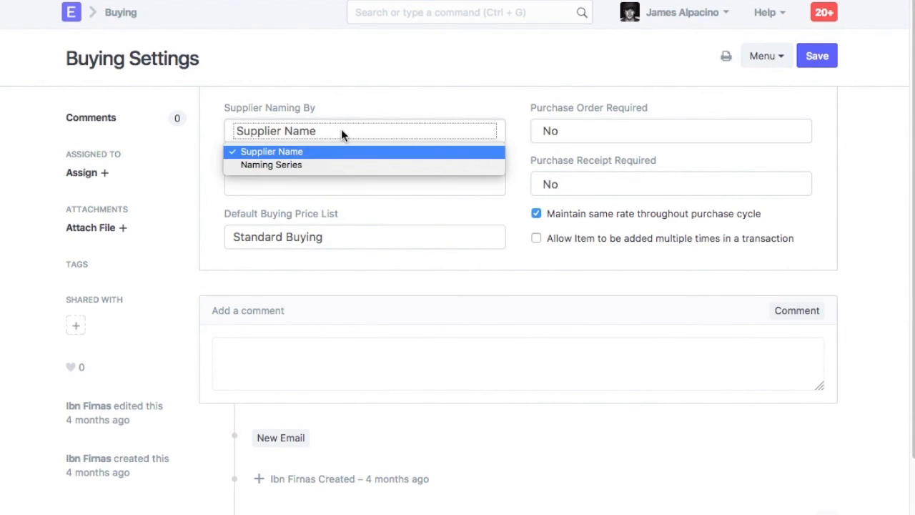
left_click(319, 166)
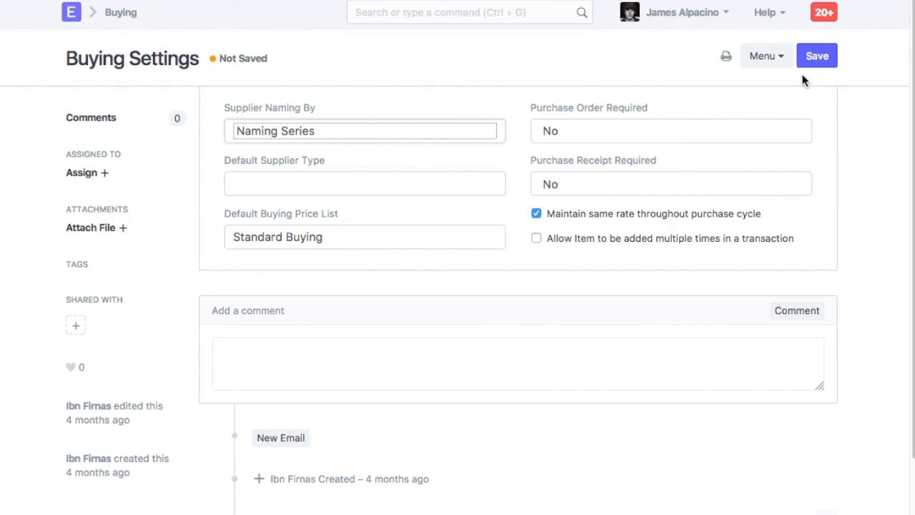
left_click(817, 56)
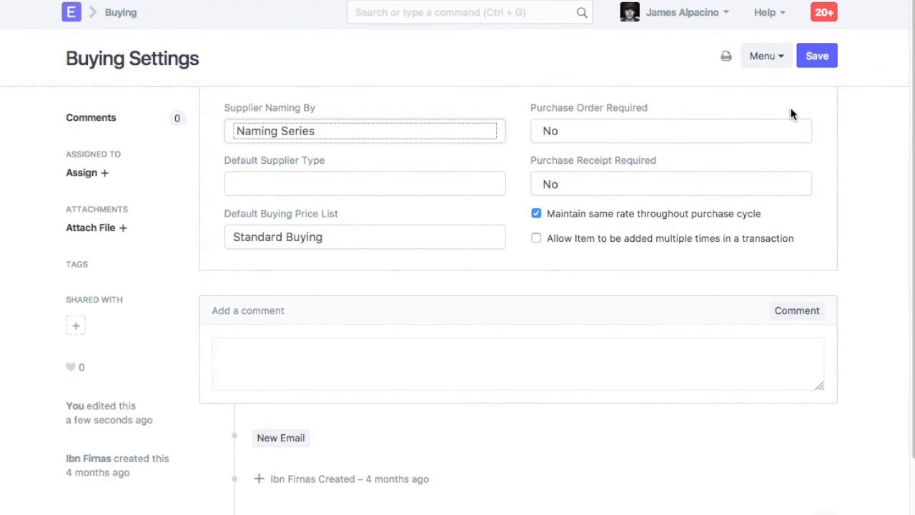